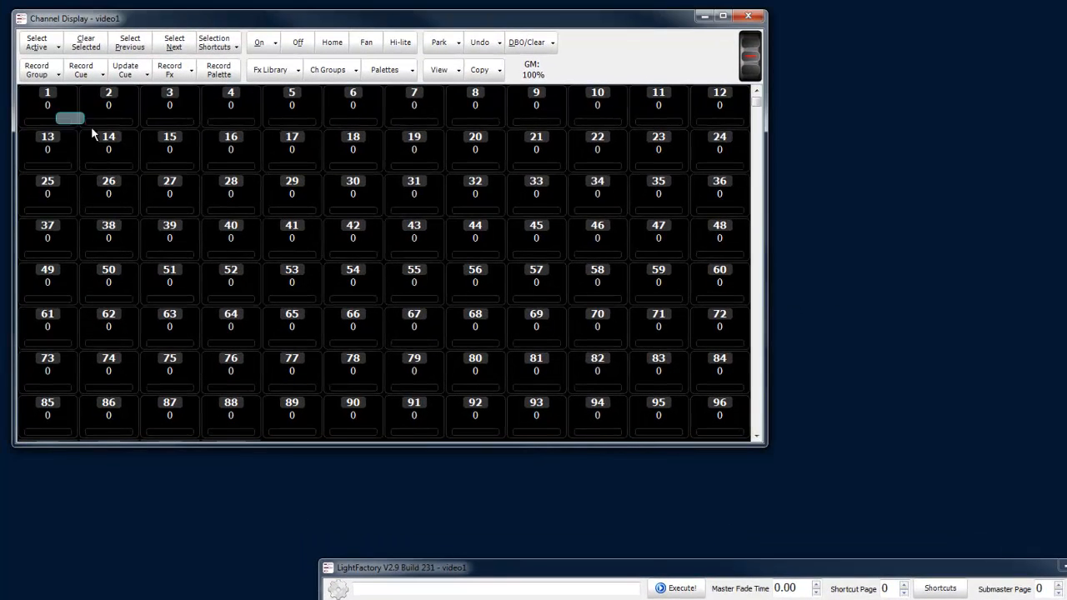
- Select channels 1 to 96, turn them on at full and colour them Red
left_click_drag(92, 133, 718, 417)
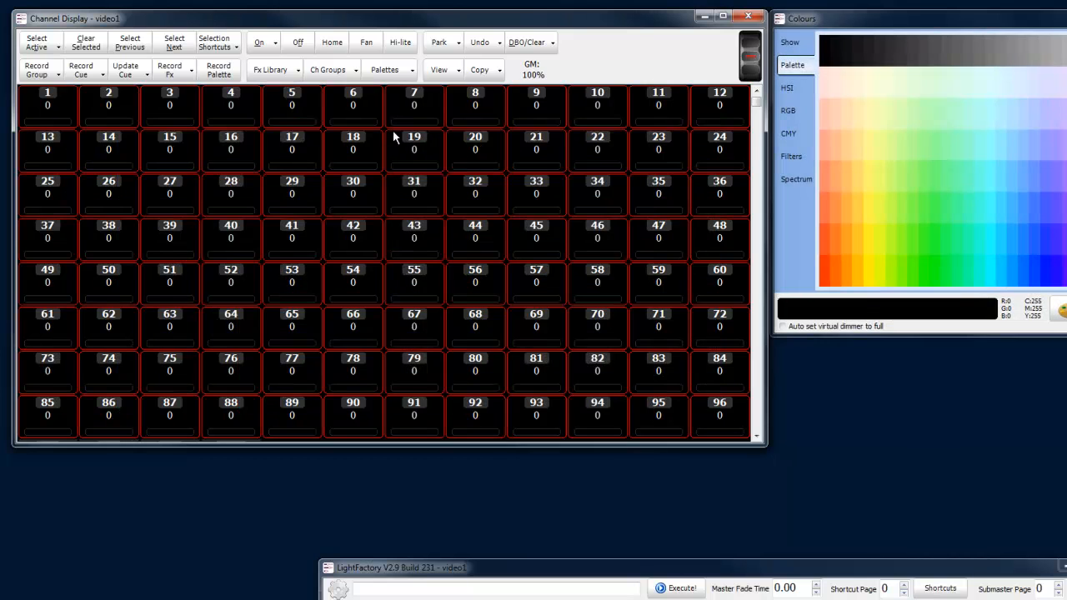
left_click(259, 43)
left_click(790, 42)
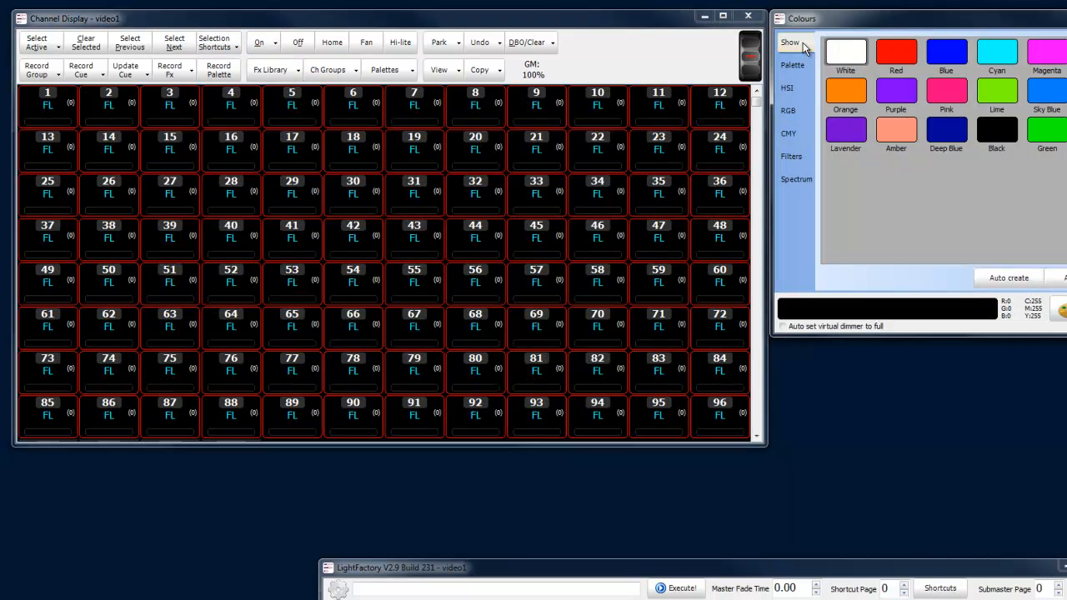
left_click(893, 55)
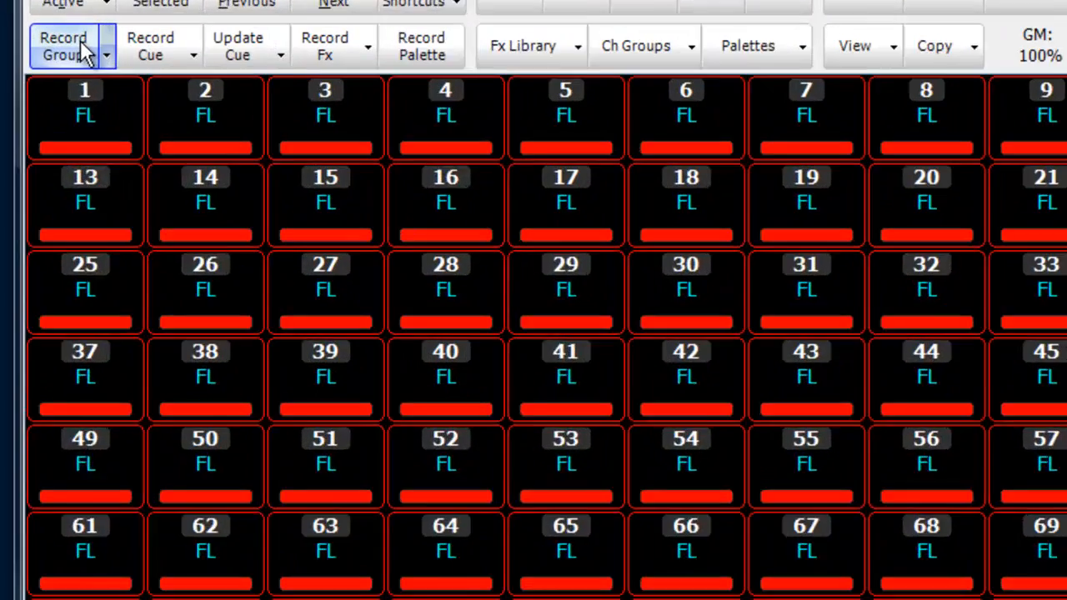
- Record the channels as a group named Red on submaster 1, storing only the Colour attribute without Brightness
left_click(83, 46)
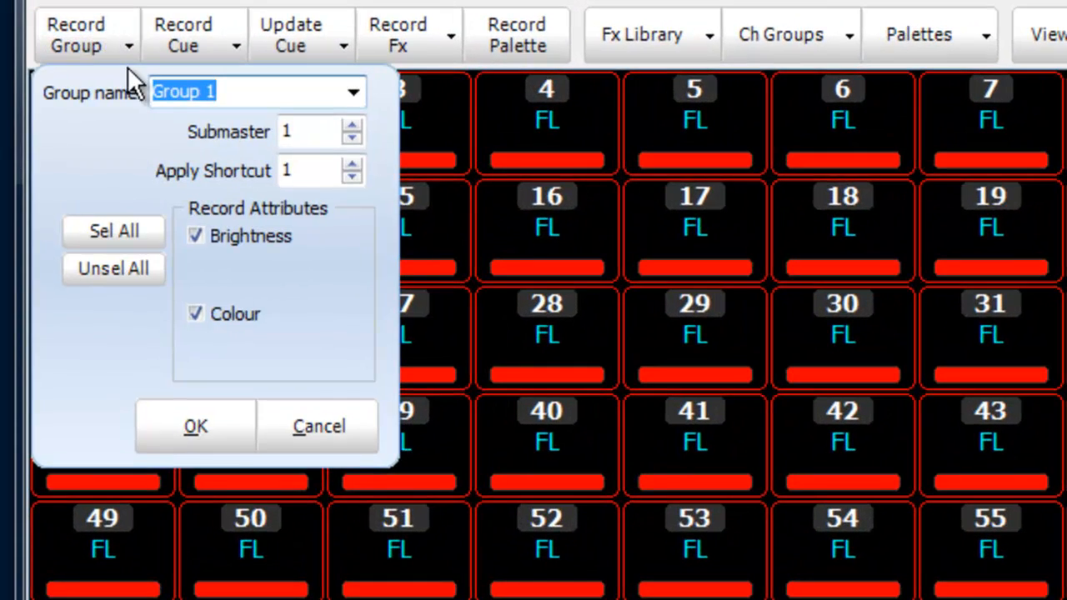
type("Red")
key("Tab")
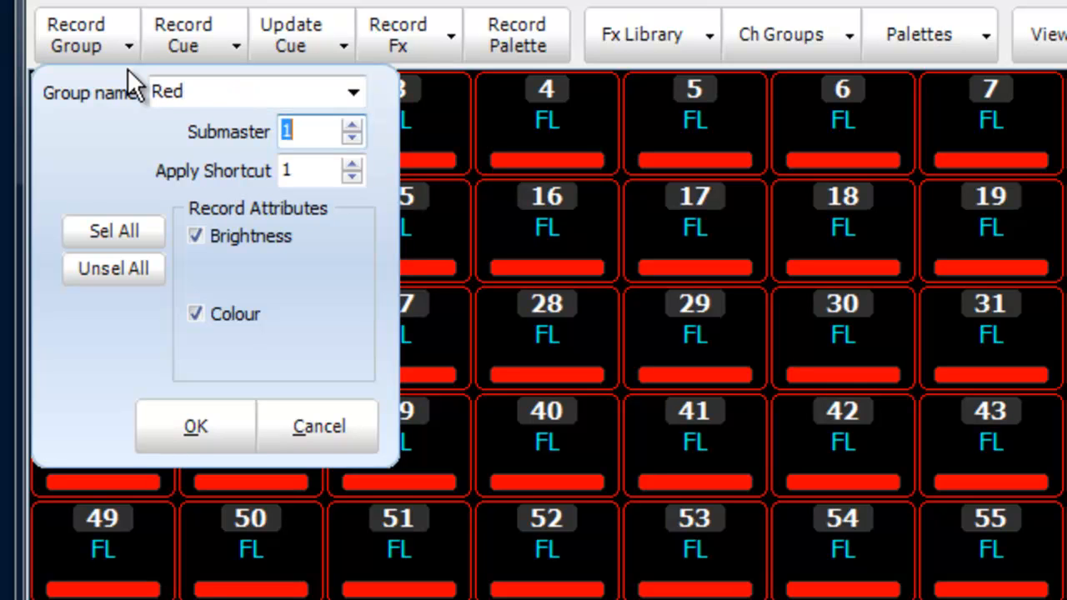
left_click(244, 237)
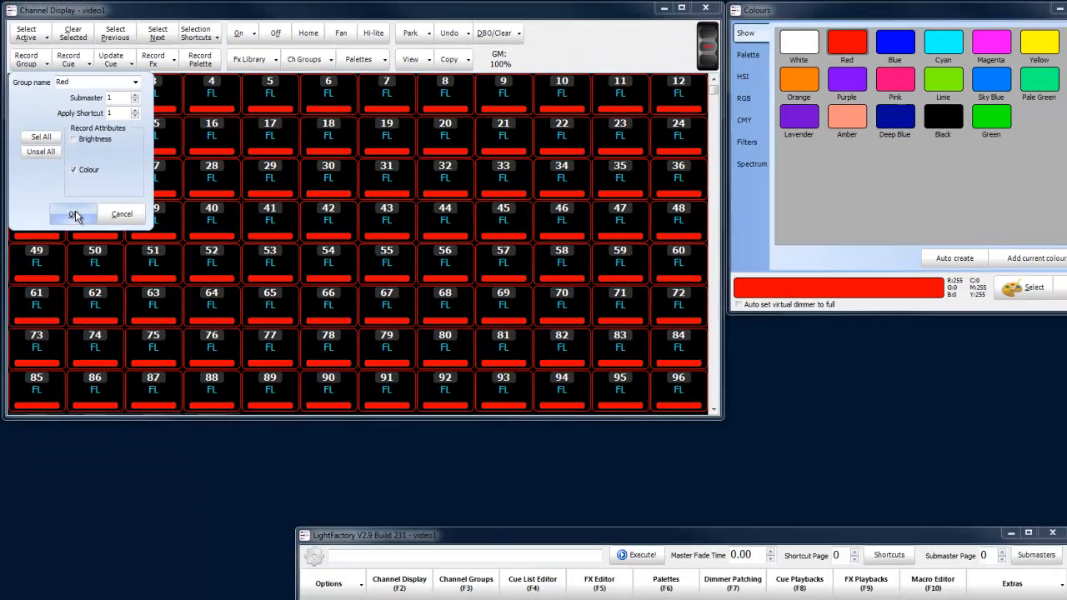
left_click(198, 425)
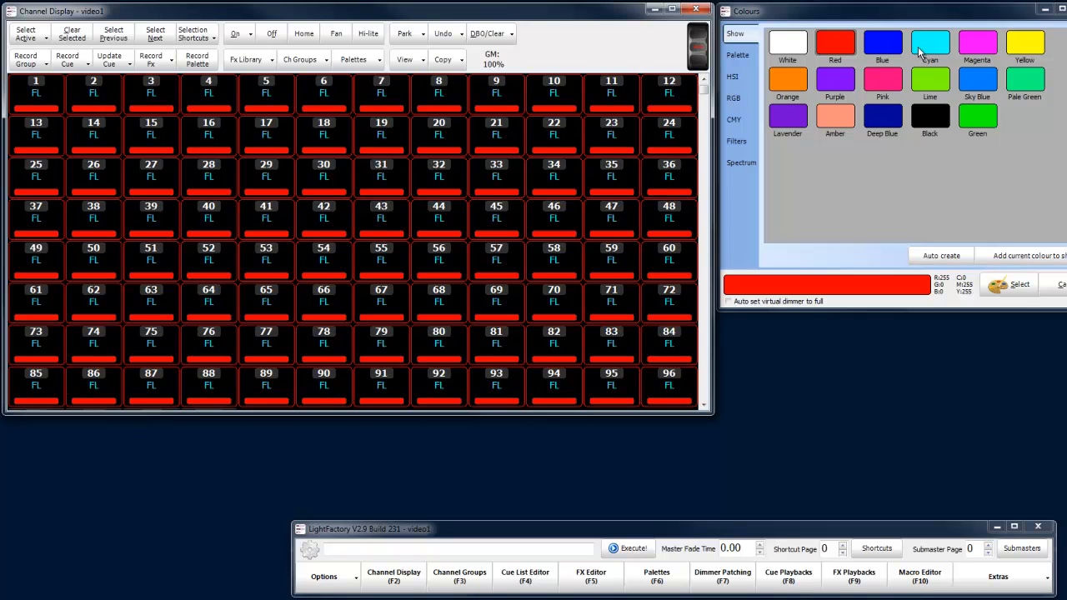
- Colour the selected channels Green and record them as a group named Green
left_click(978, 124)
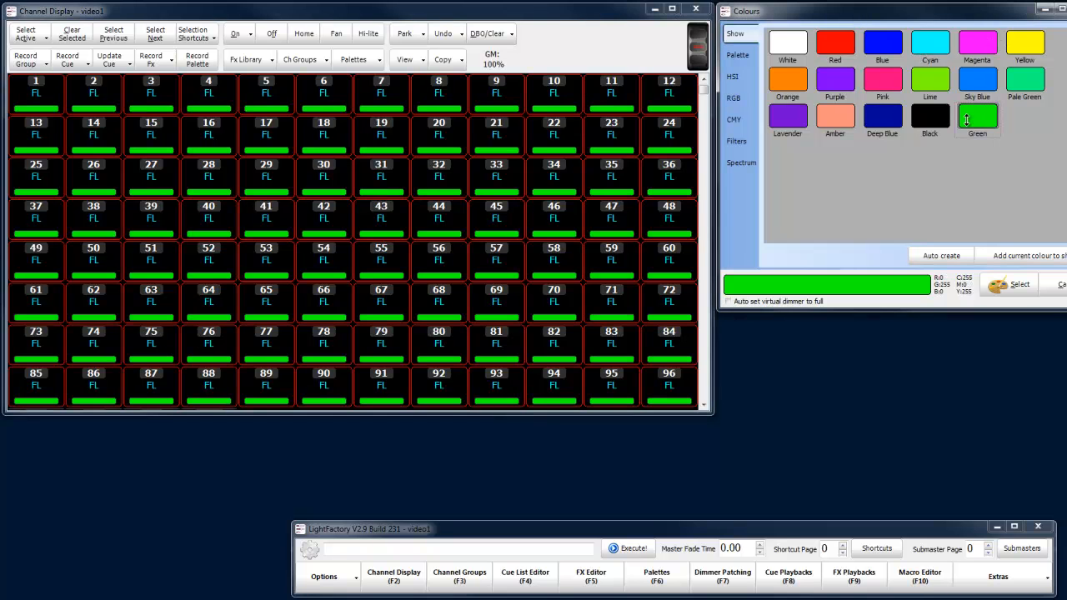
left_click(26, 59)
type("Green")
key("Return")
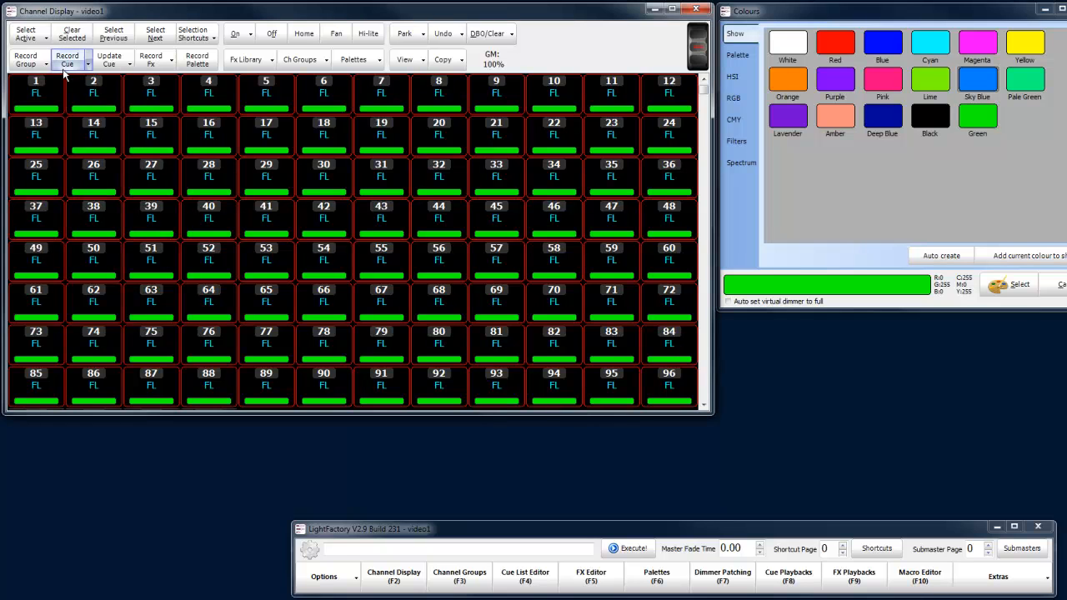
- Colour the selected channels Blue and record them as a group named Blue on submaster 3
left_click(874, 49)
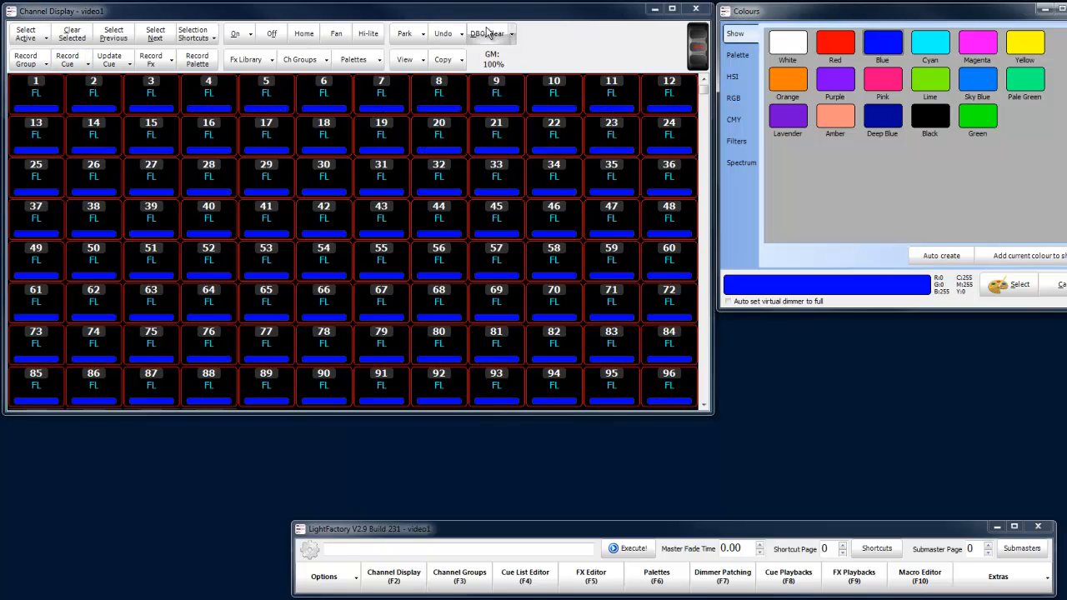
left_click(25, 59)
type("Blue")
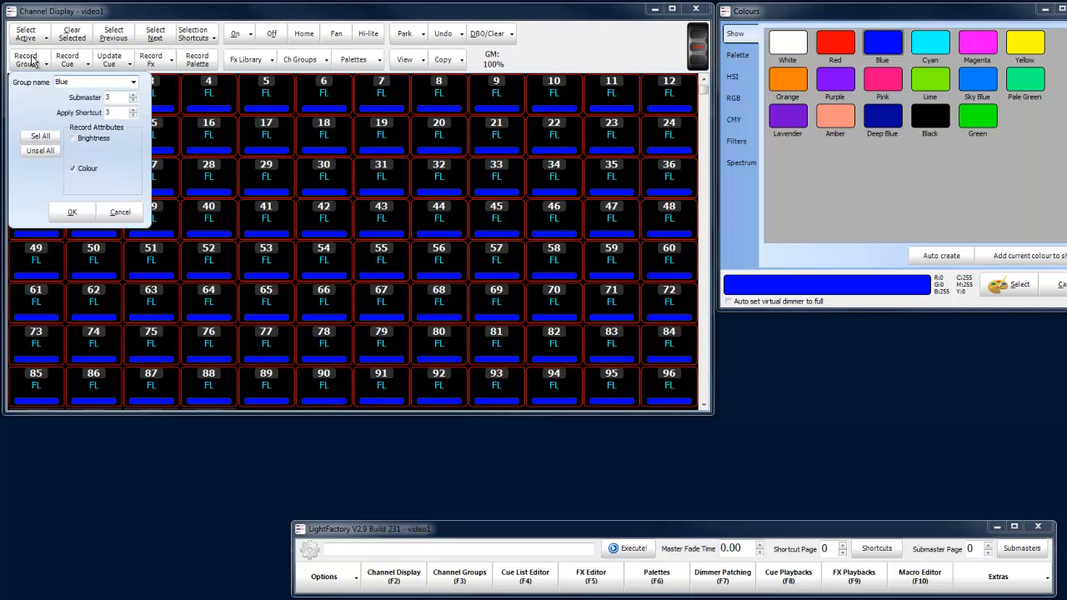
key("Return")
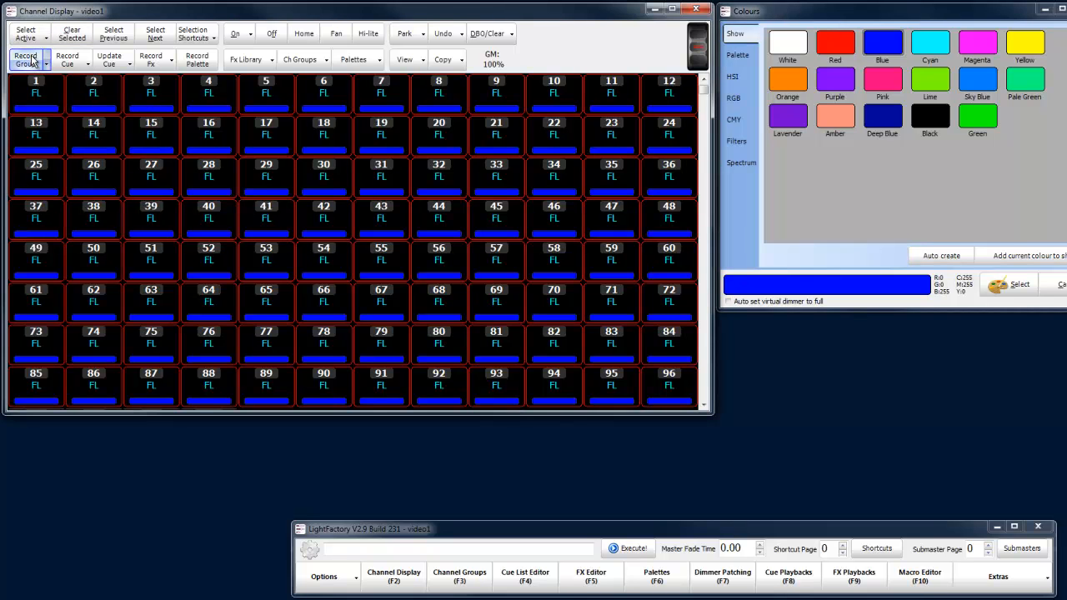
- Open the channel groups list and test the Red and Green submaster faders, returning both to 0 before closing the submasters
left_click(460, 576)
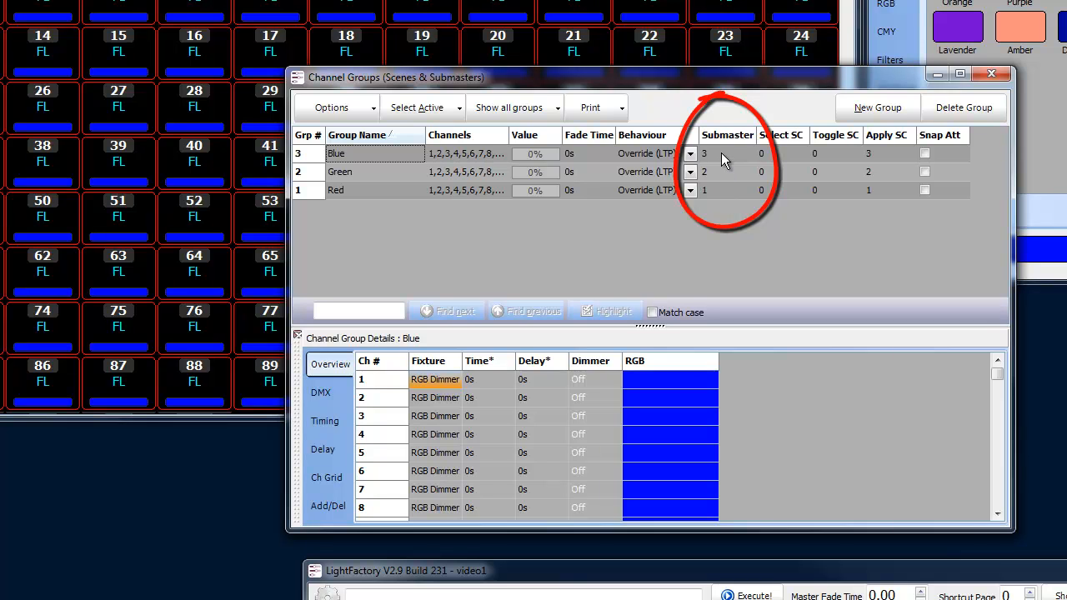
left_click(516, 599)
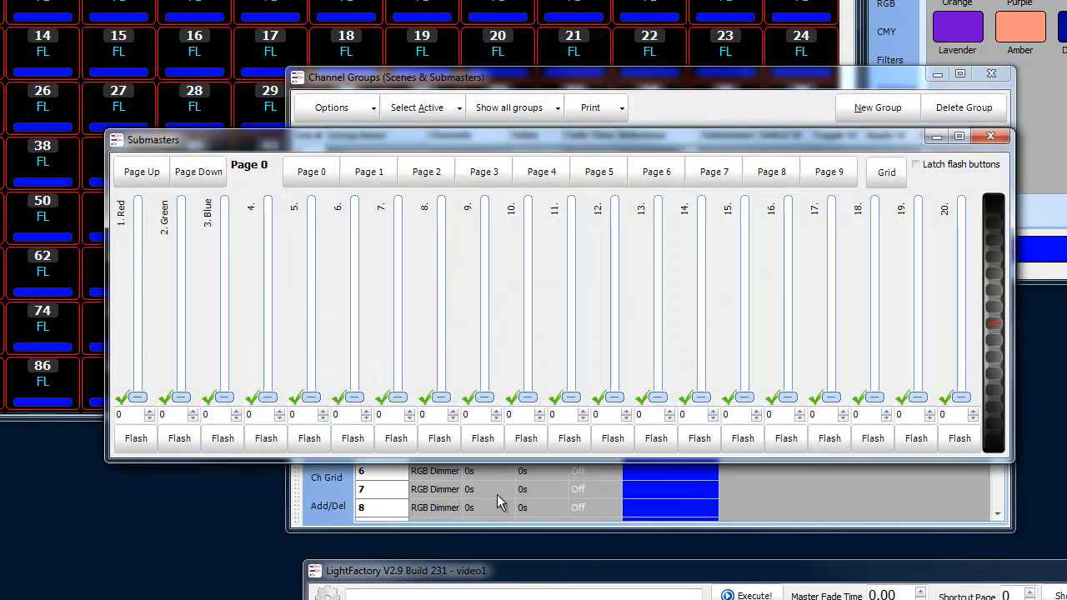
left_click_drag(138, 398, 186, 267)
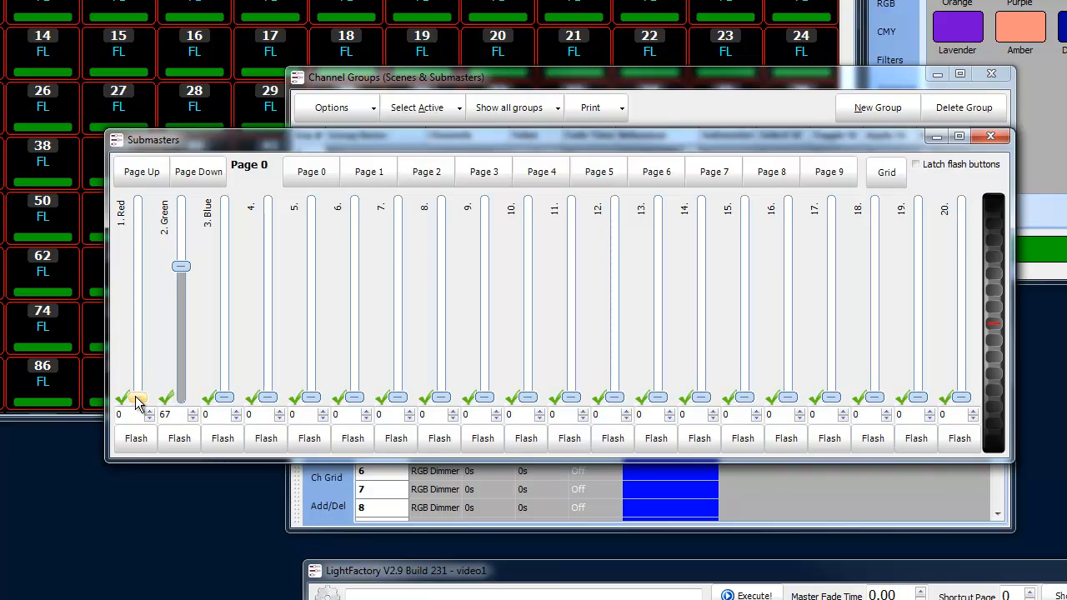
mouse_move(138, 401)
left_mouse_down()
mouse_move(154, 246)
mouse_move(134, 399)
left_mouse_up()
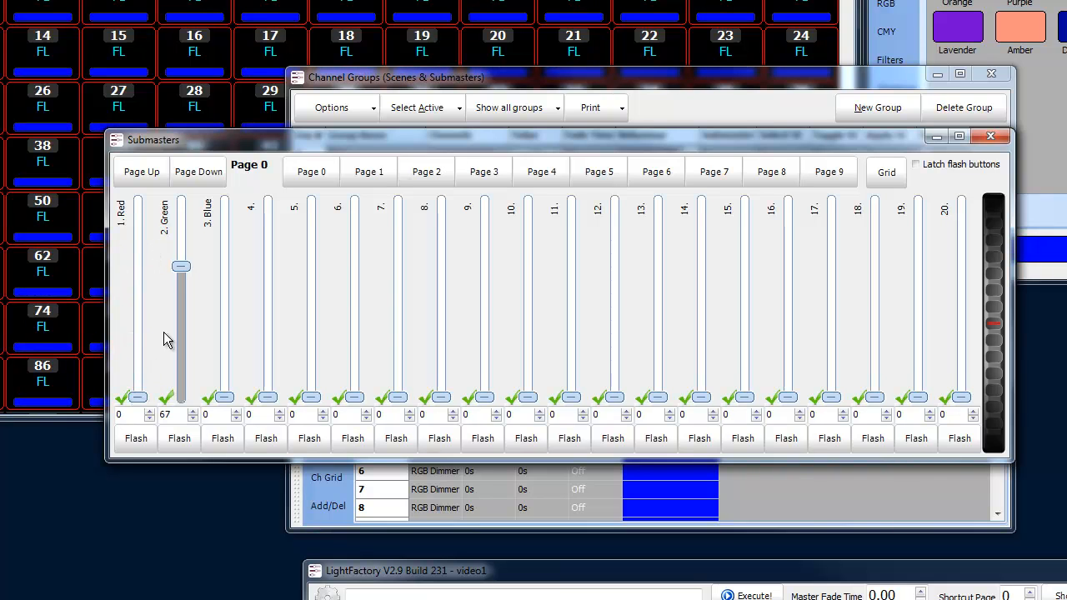
left_click_drag(182, 270, 185, 402)
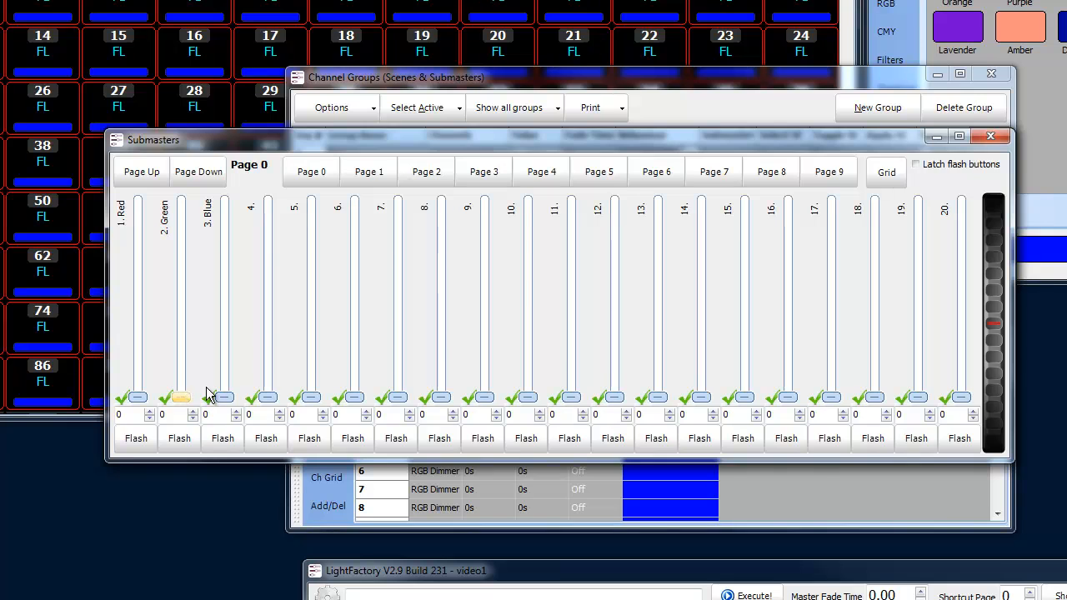
left_click(990, 140)
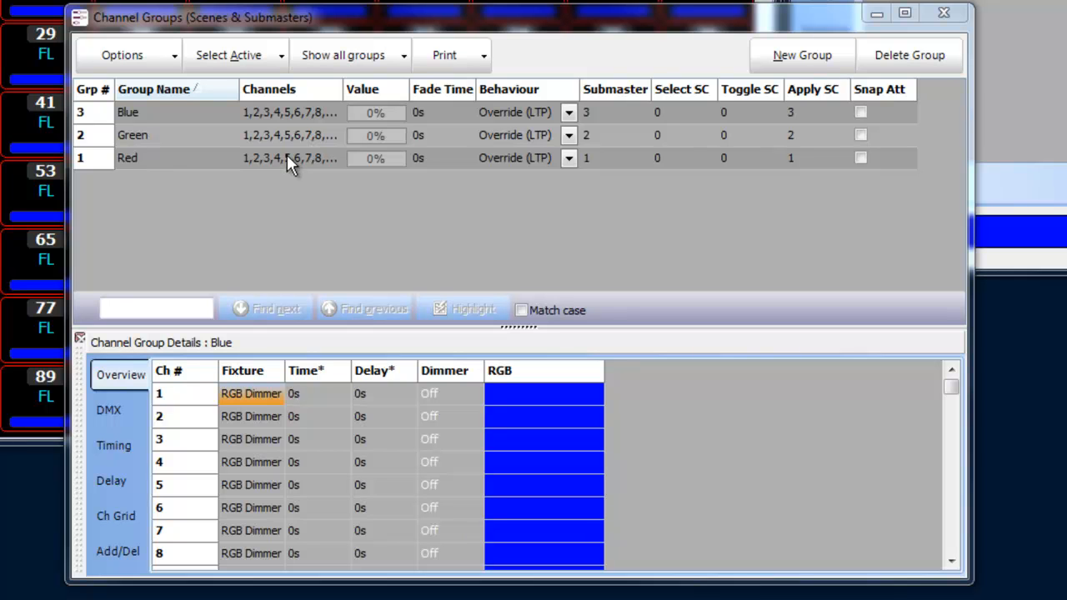
- In the Blue group's DMX details, set the Red and Green values of channels 1 to 96 to Off
left_click(114, 410)
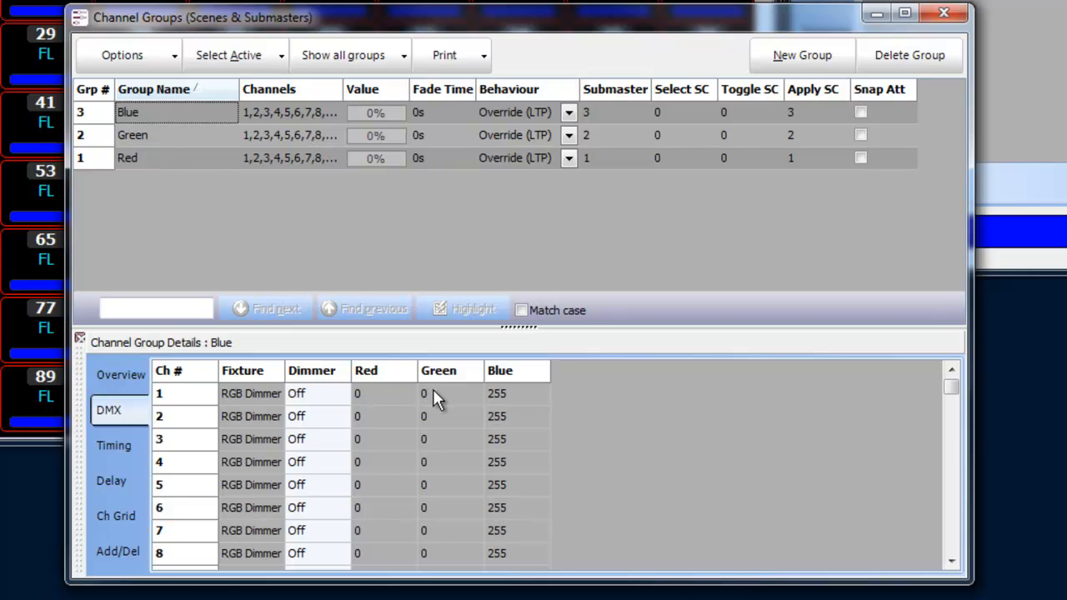
left_click(385, 397)
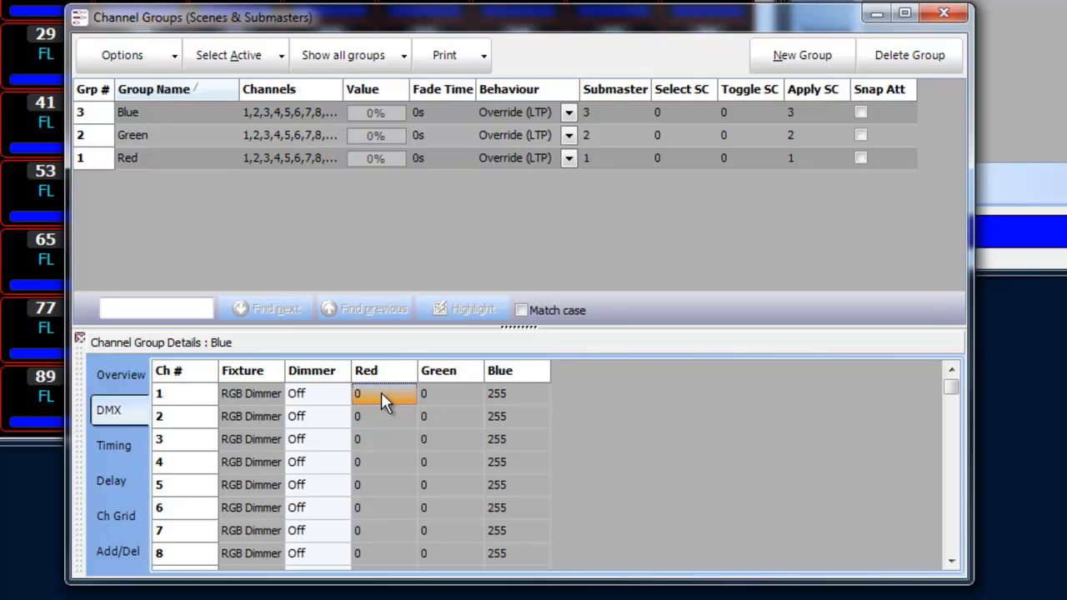
left_click(381, 393)
key("Return")
left_click_drag(952, 386, 955, 557)
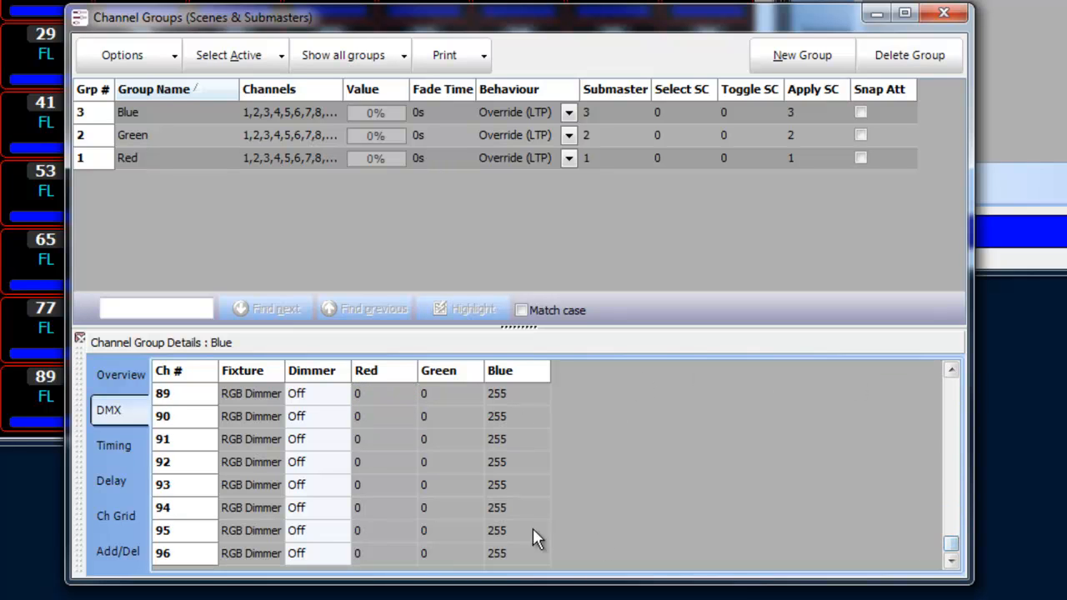
left_click(440, 550, "shift")
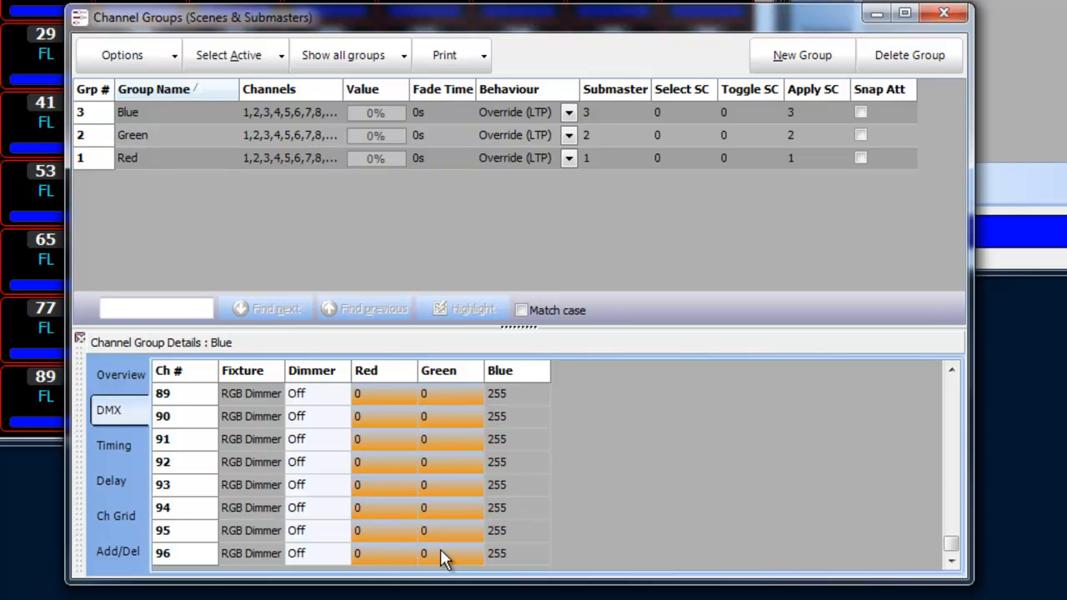
type("o")
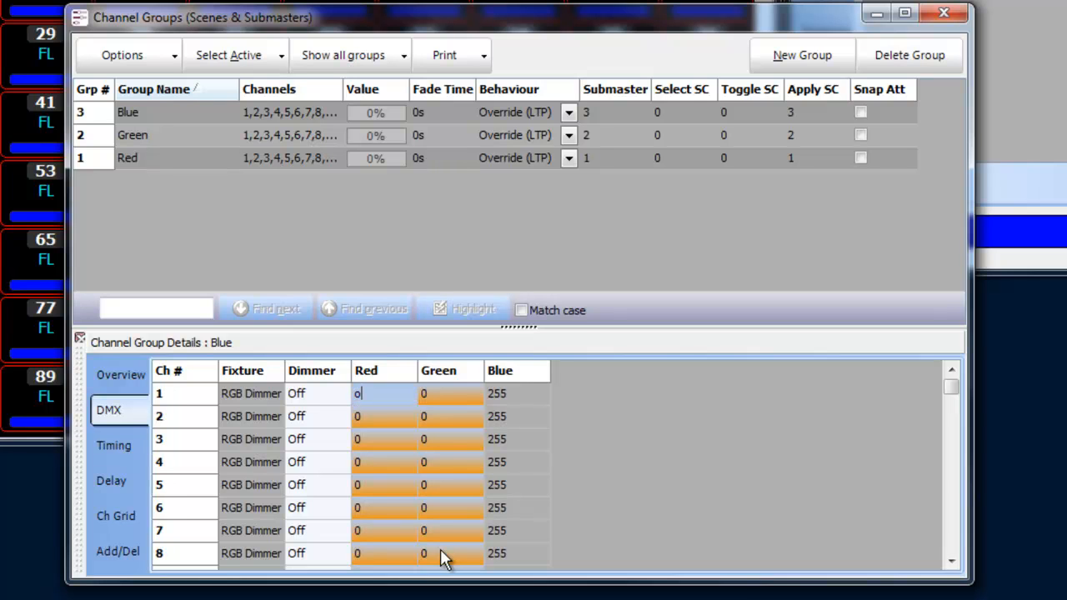
key("Return")
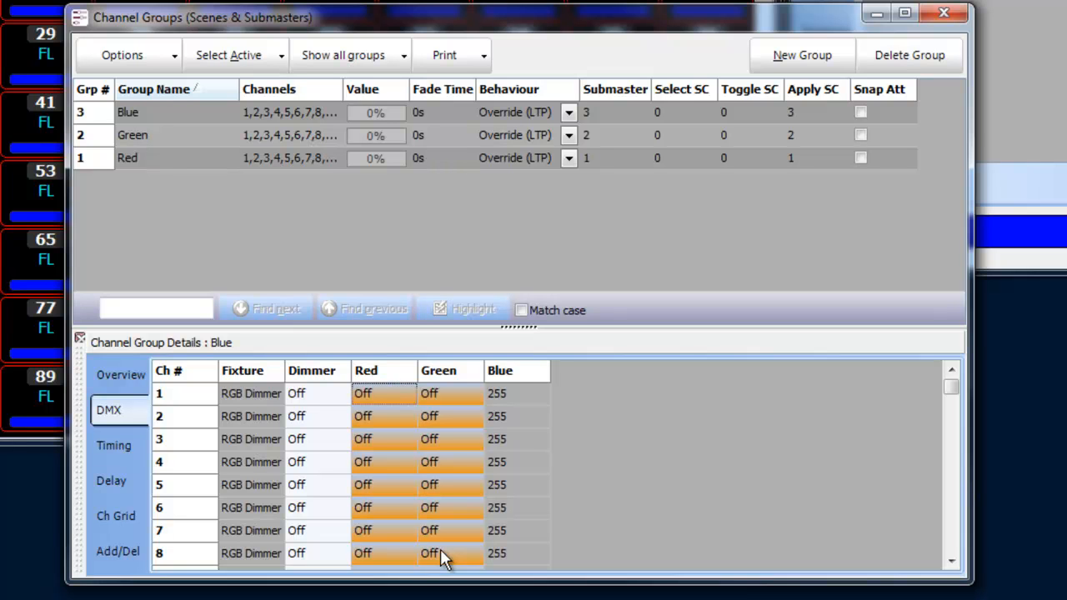
left_click(502, 419)
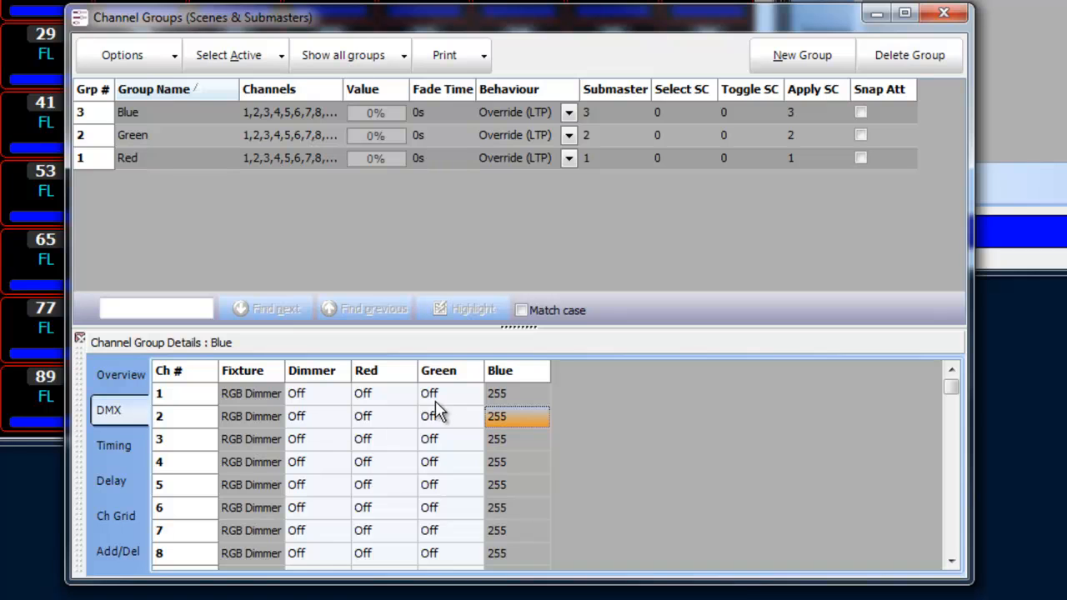
- In the Green group's DMX details, set the Red values of channels 1 to 96 to Off
left_click(195, 117)
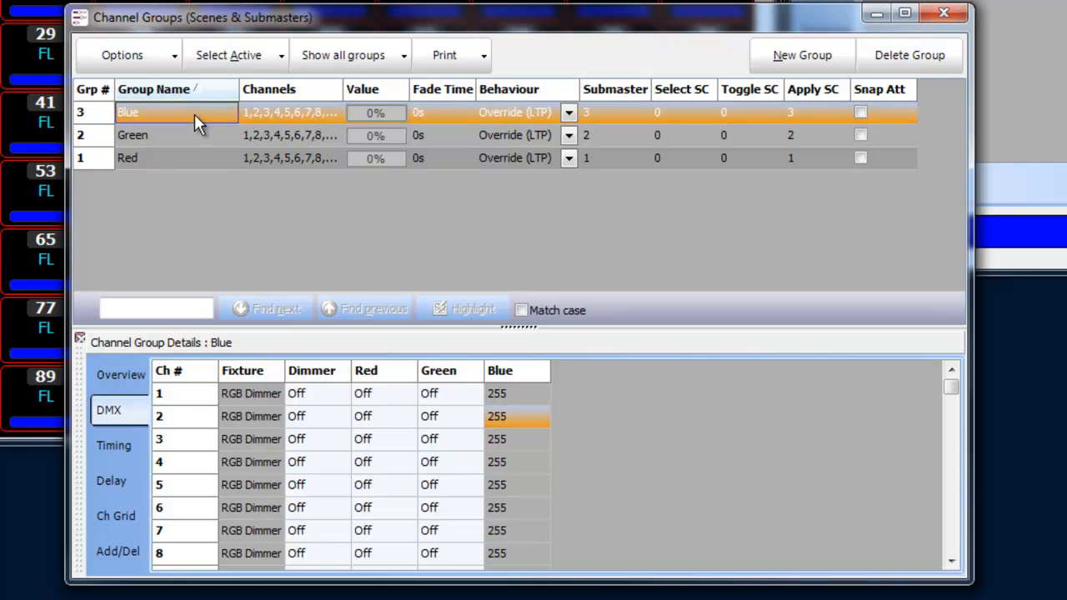
left_click(158, 137)
left_click(367, 395)
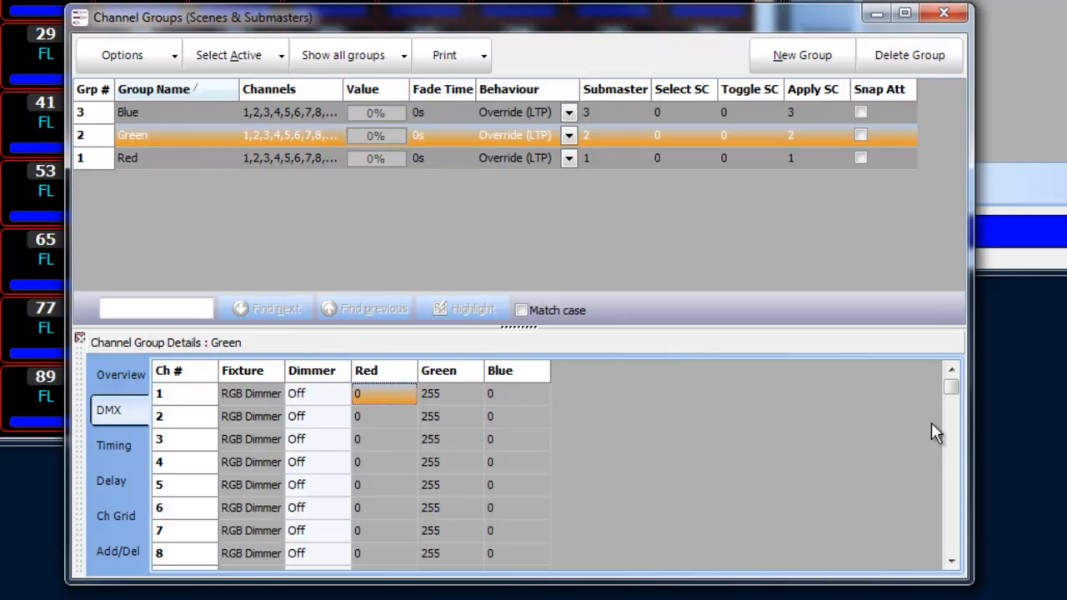
left_click_drag(952, 385, 971, 575)
left_click(373, 554, "shift")
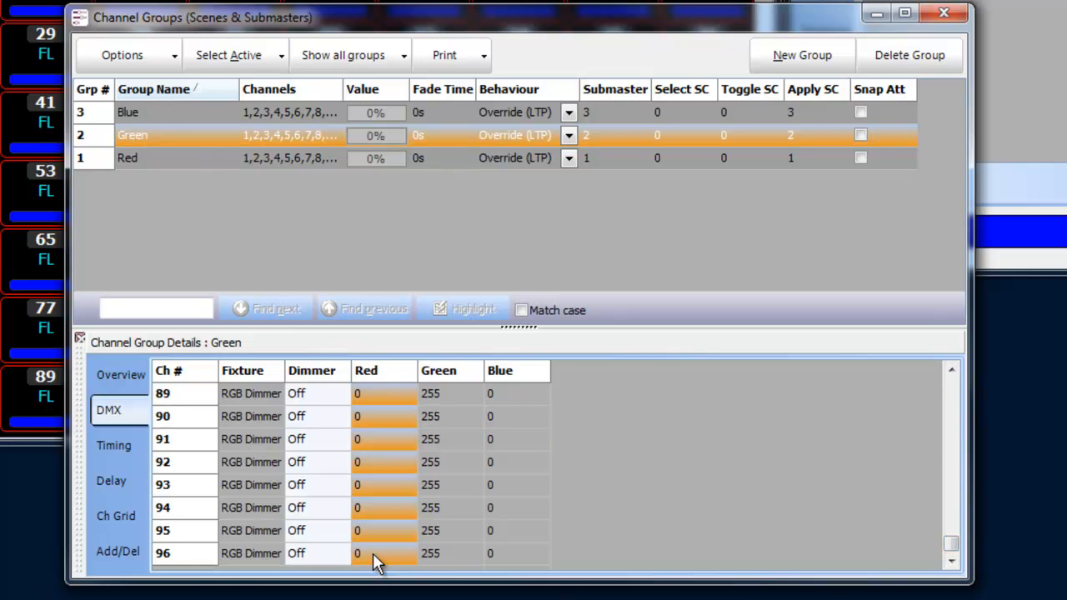
type("0")
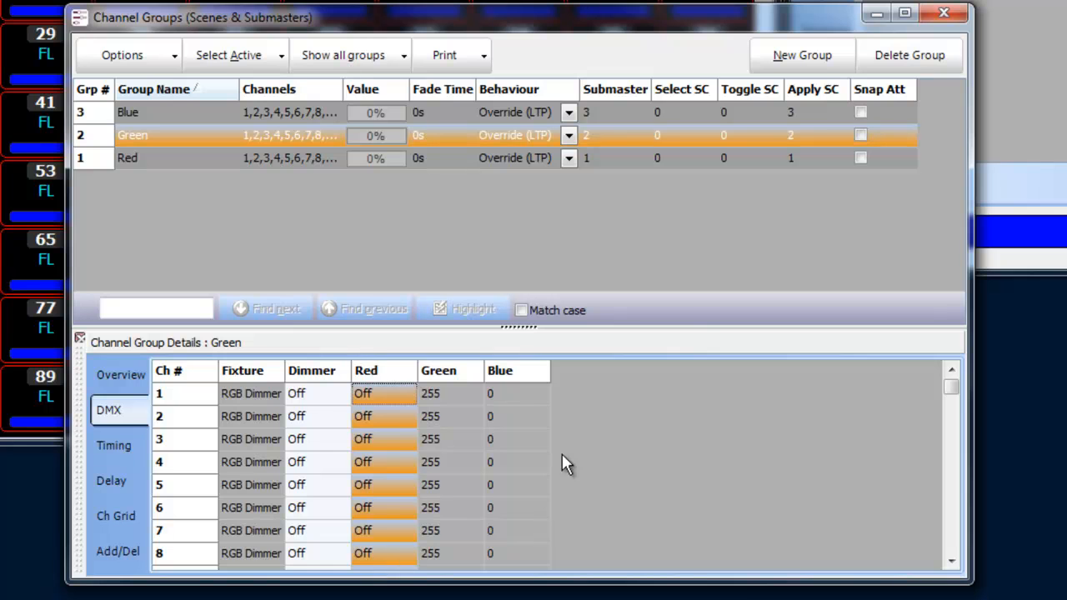
- Set the Green group's Blue values to Off for channels 1 to 96
left_click(520, 395)
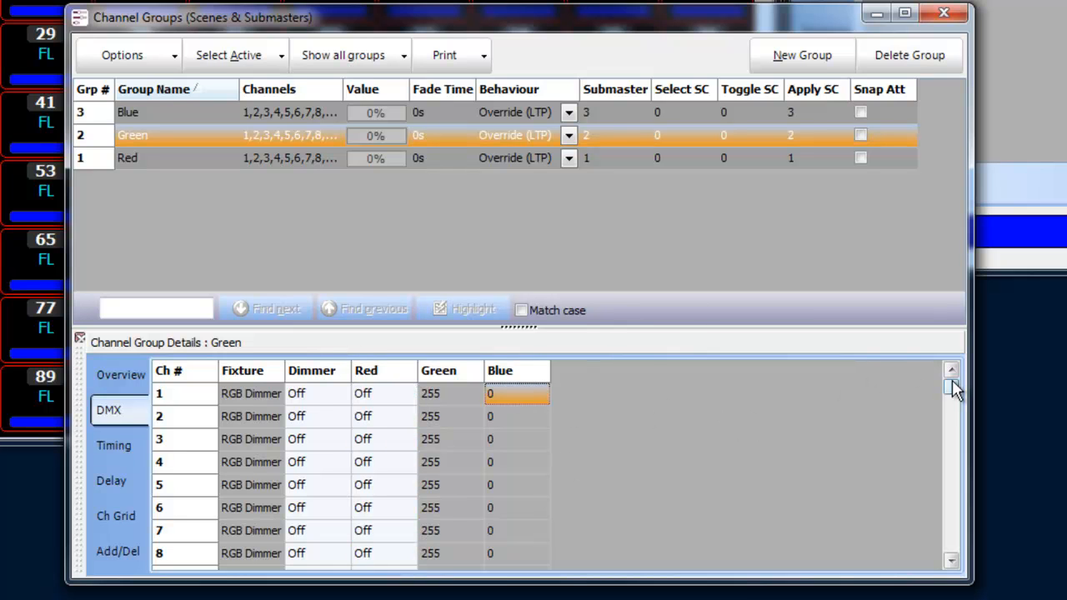
left_click_drag(953, 388, 951, 543)
left_click(508, 563, "shift")
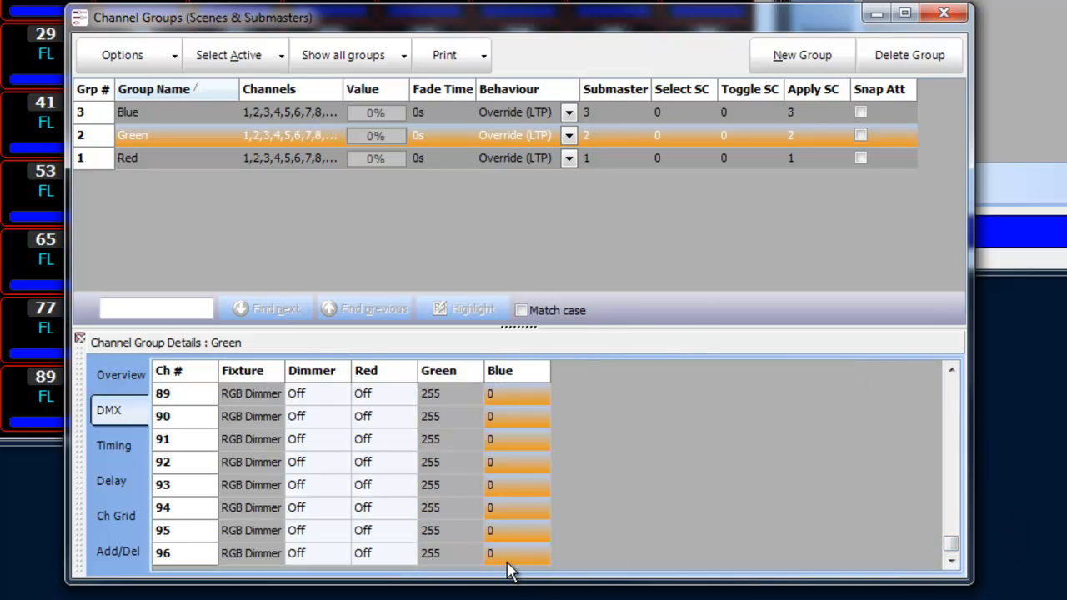
type("off")
key("Return")
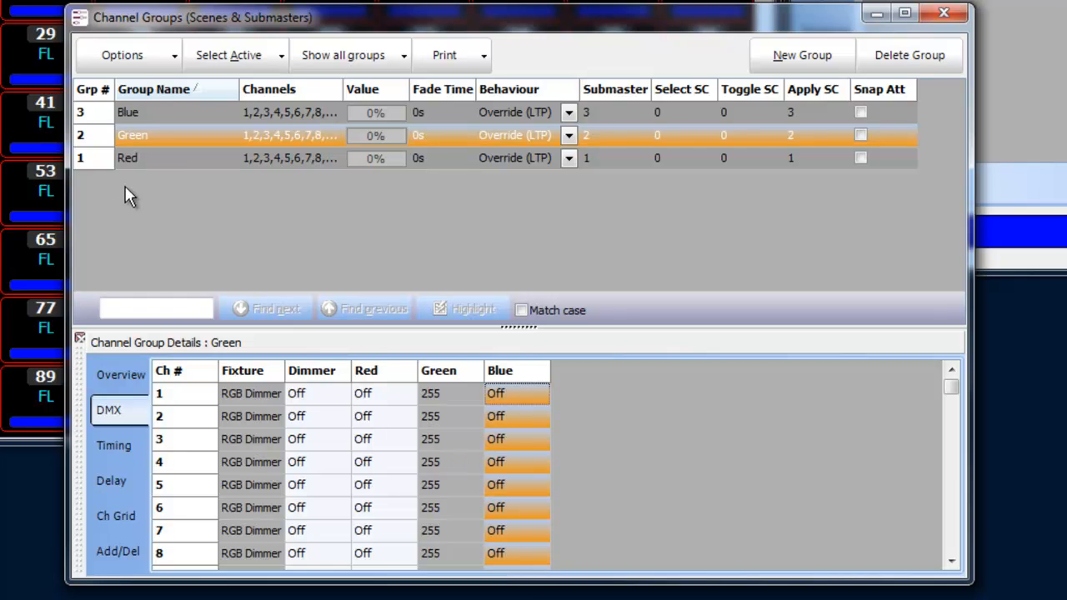
- In the Red group's DMX details, set the Green and Blue values of channels 1 to 96 to Off
left_click(143, 159)
left_click(453, 396)
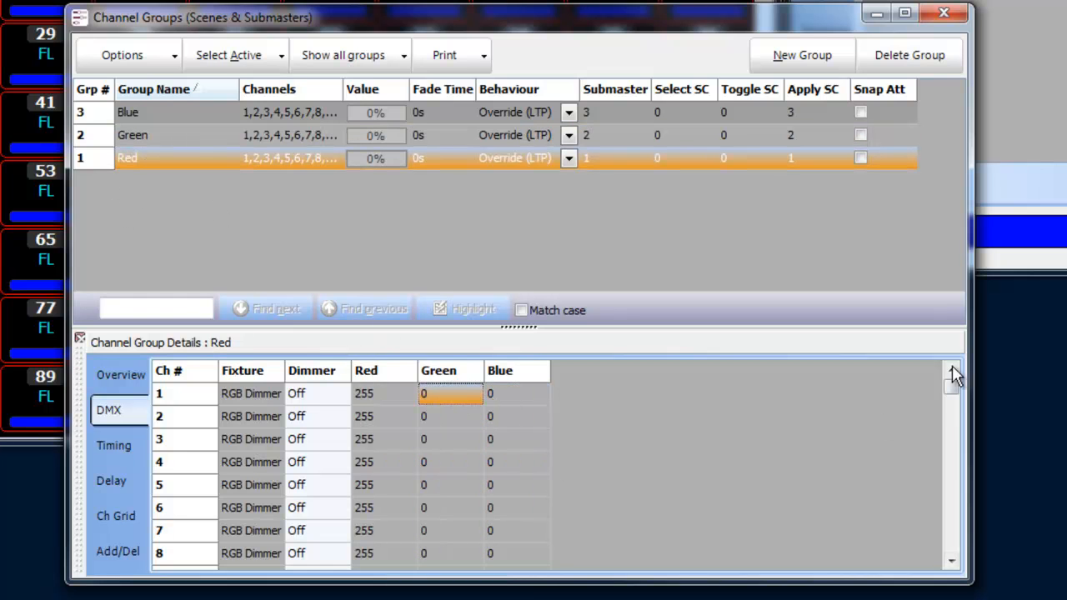
left_click_drag(954, 382, 951, 544)
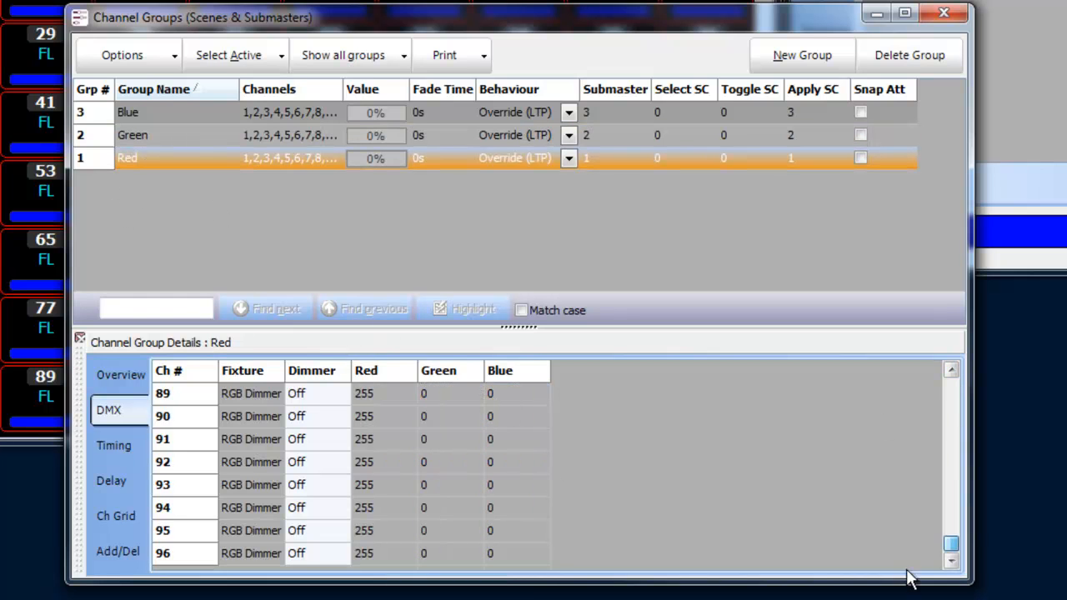
left_click(500, 557, "shift")
type("o")
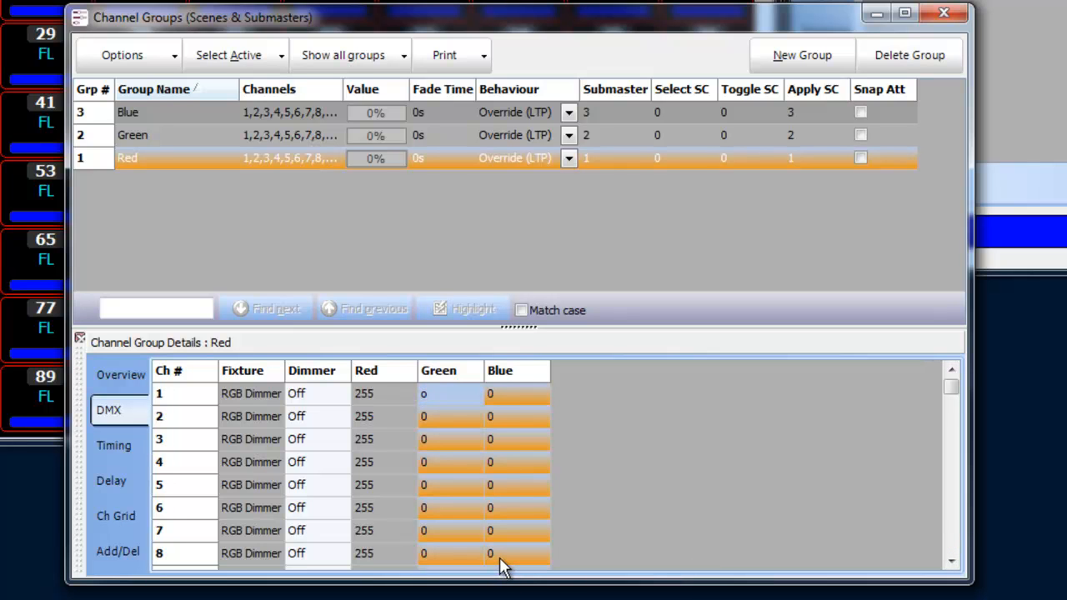
type("ff")
key("Return")
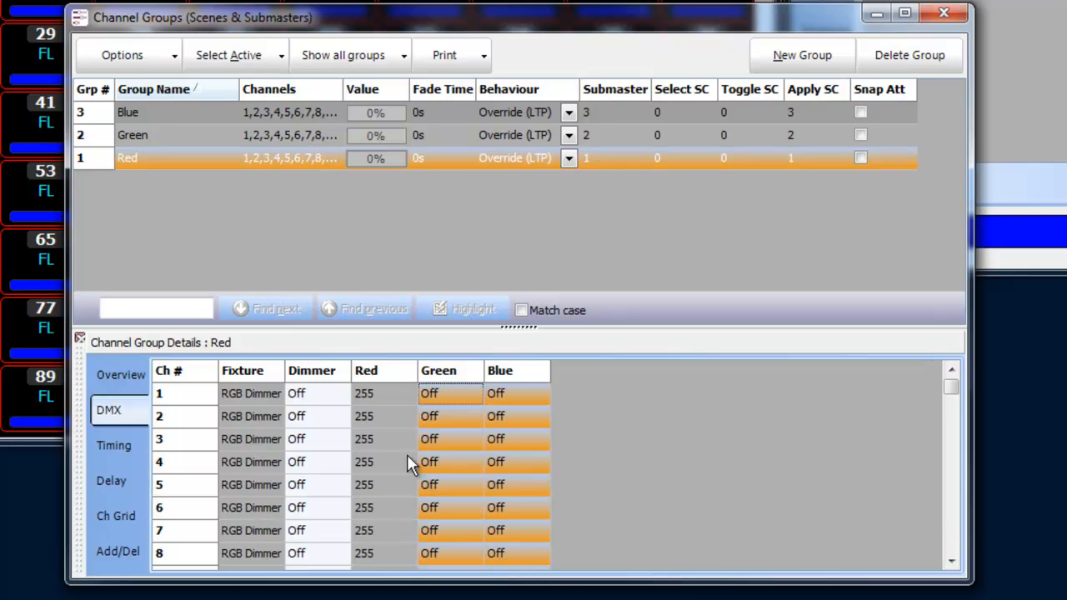
left_click(375, 464)
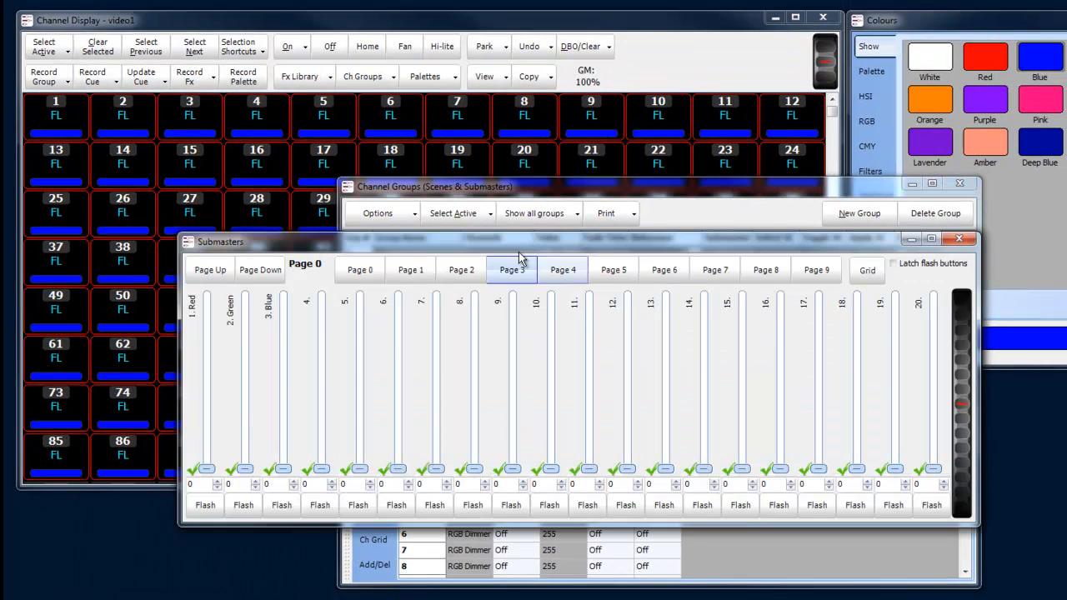
- Bring up the submasters with the Red, Green and Blue faders at 0 and set the channels' colour to Black
left_click_drag(510, 247, 541, 312)
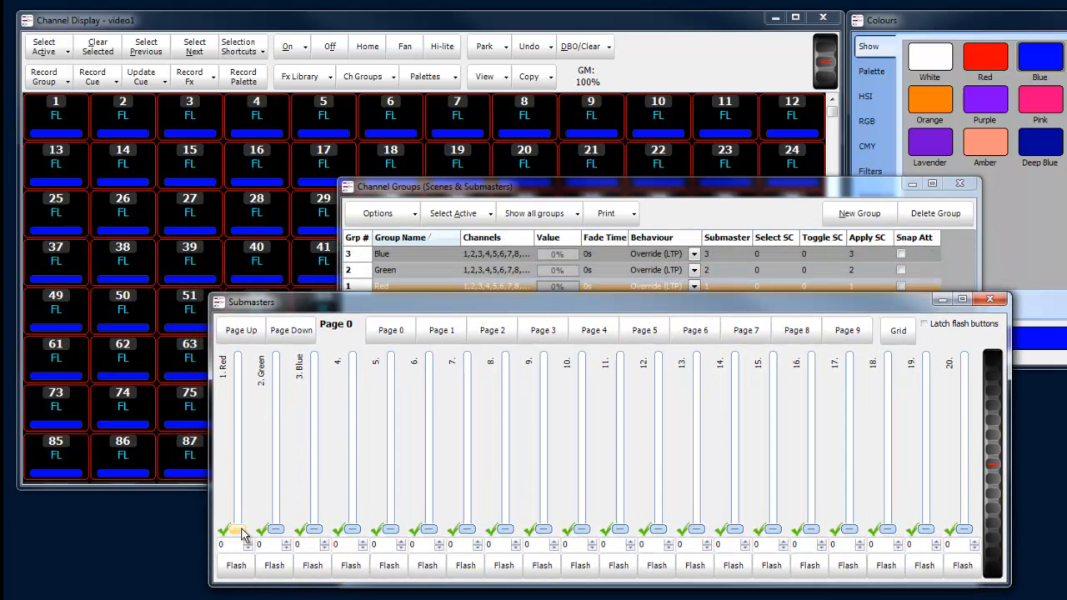
left_click_drag(240, 518, 285, 538)
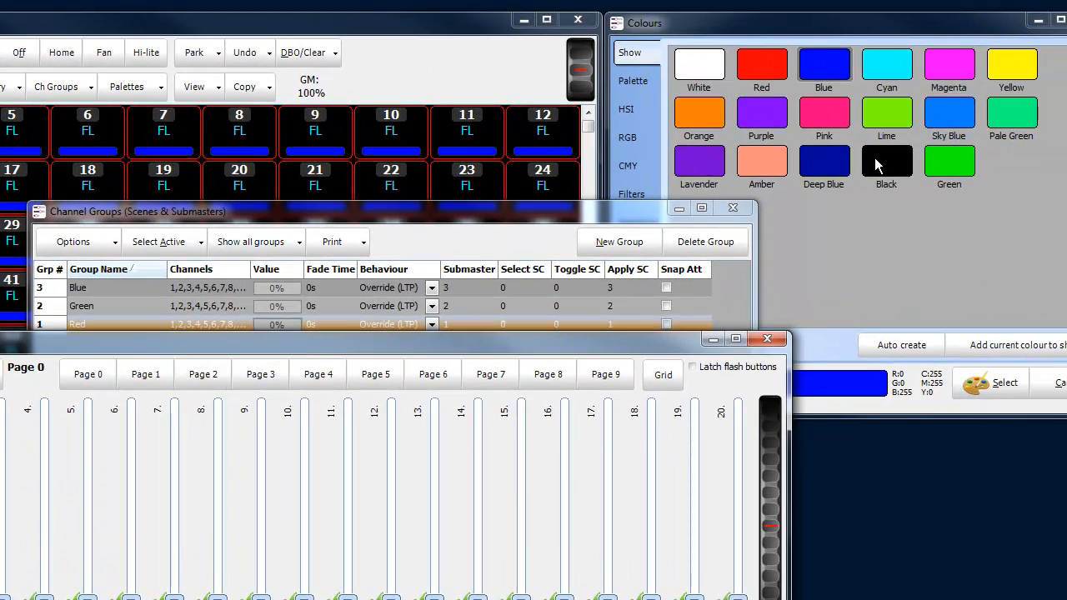
left_click(875, 162)
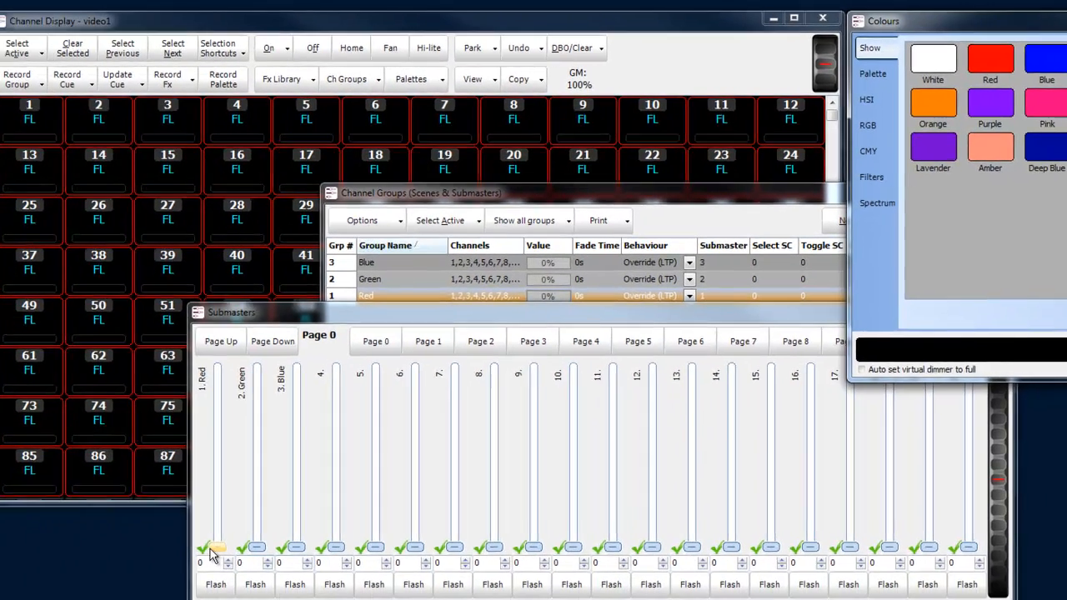
- Mix a yellow-green on the channels by raising the submasters to Red 56, Green 78 and Blue 18
left_click(243, 543)
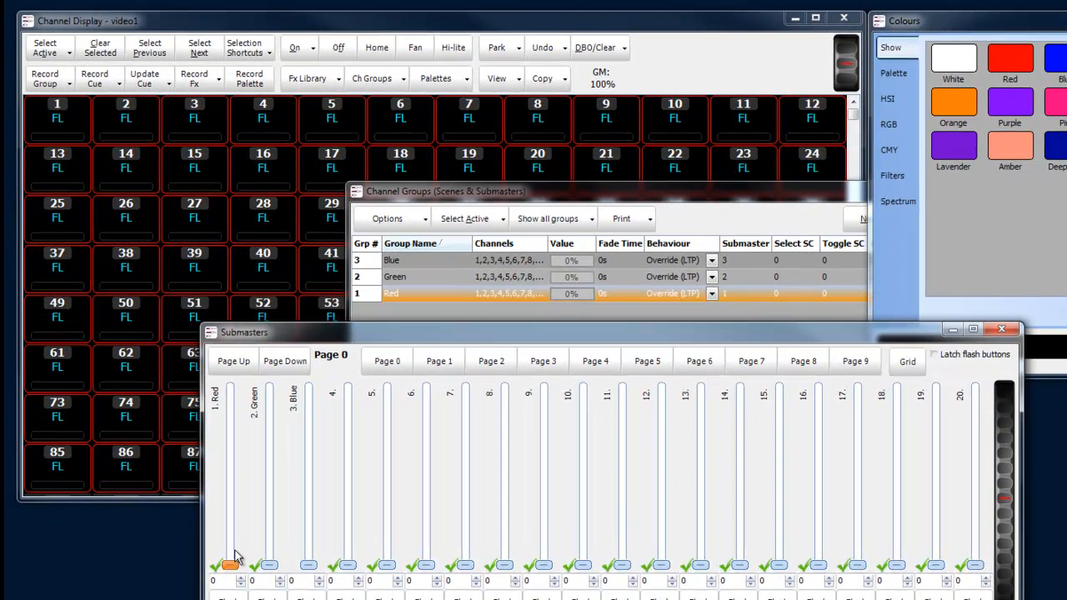
left_click_drag(236, 555, 247, 470)
left_click_drag(268, 565, 279, 432)
left_click_drag(305, 566, 312, 534)
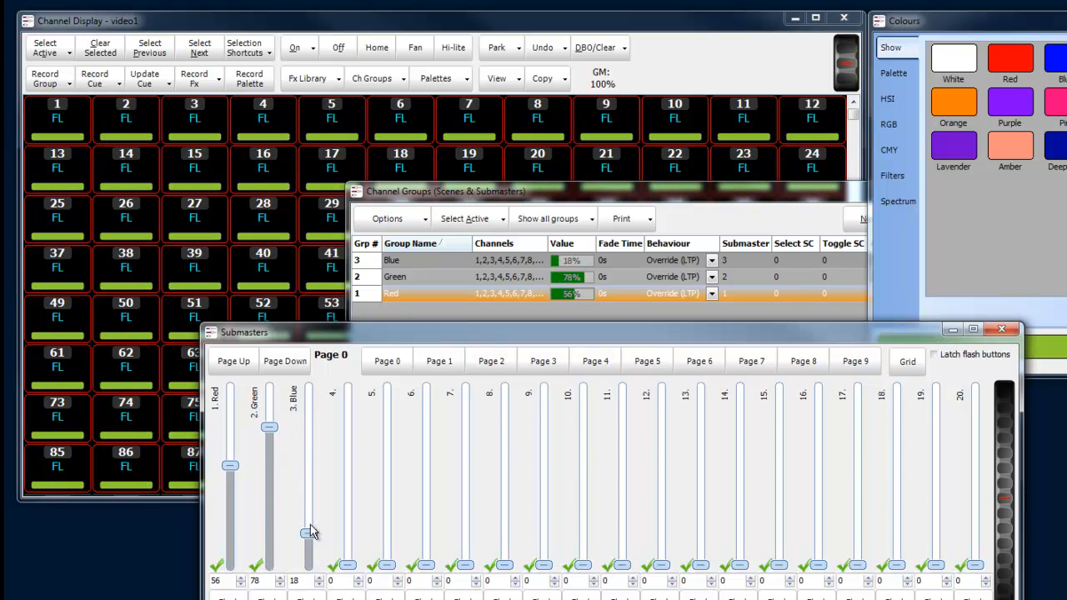
- Remix the channels to a magenta pink by setting the submasters to Green 9, Red 84 and Blue 71
left_click_drag(276, 439, 267, 550)
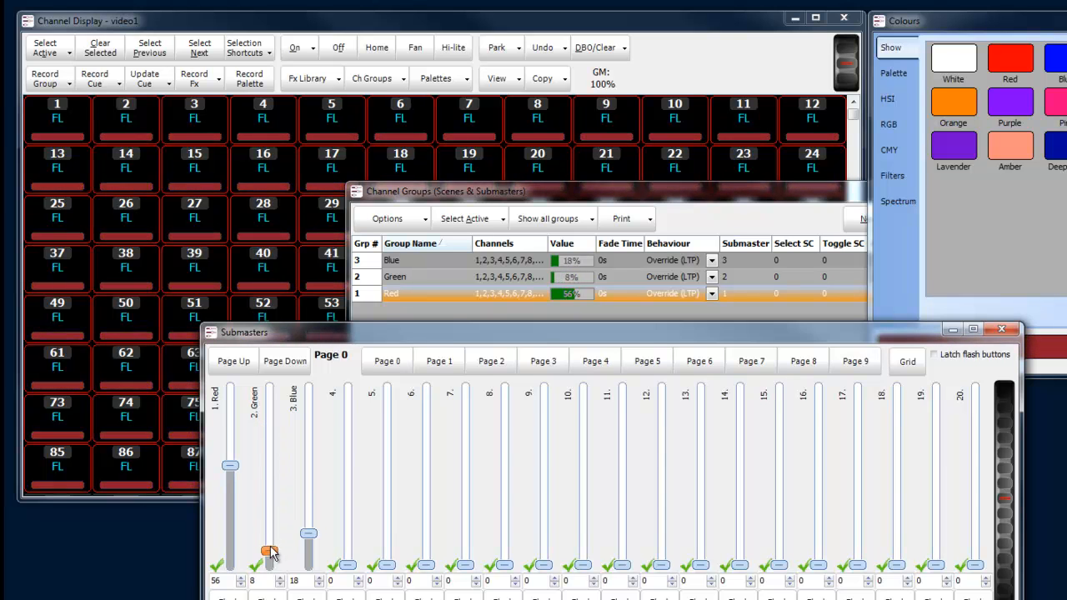
left_click_drag(231, 467, 230, 416)
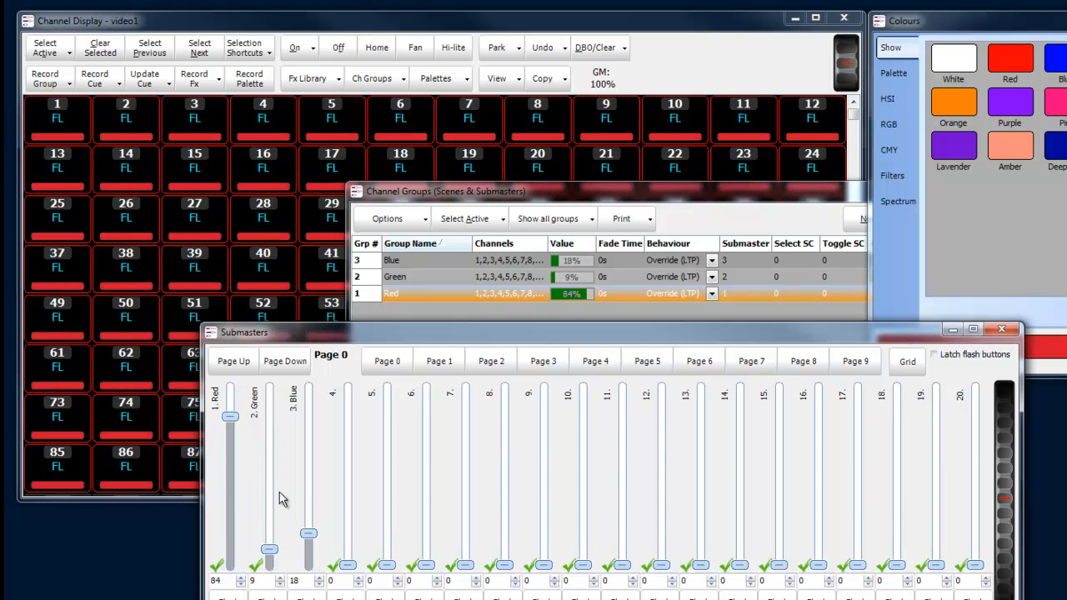
left_click_drag(308, 536, 314, 441)
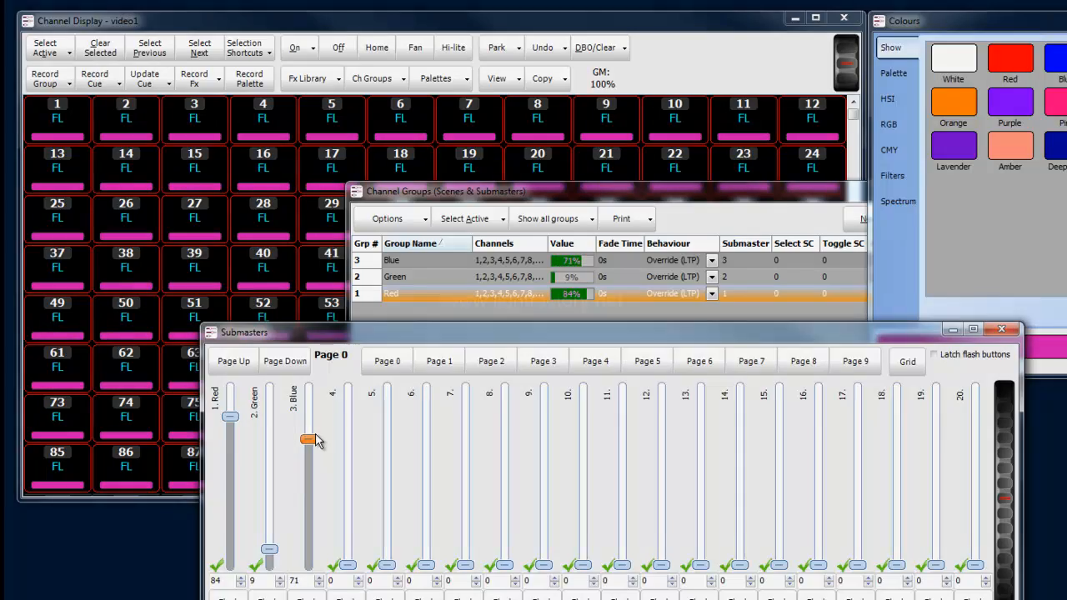